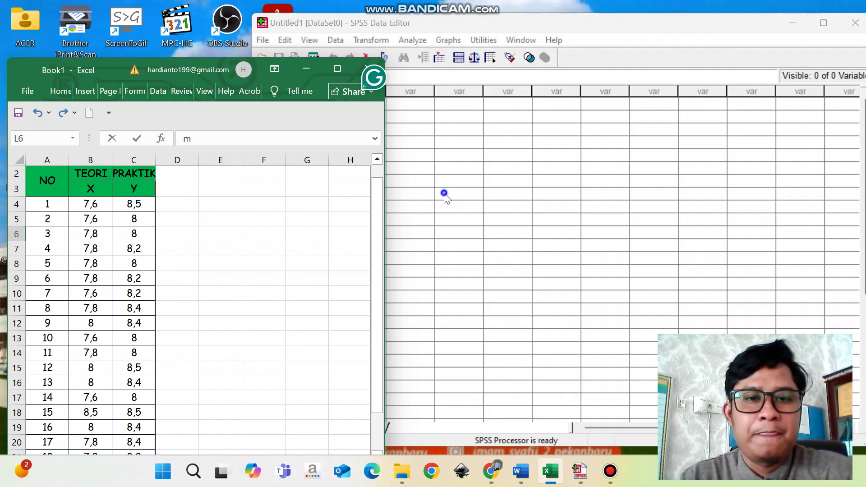
Step: Define two numeric variables named X and Y in the SPSS variable definitions
right_click(444, 198)
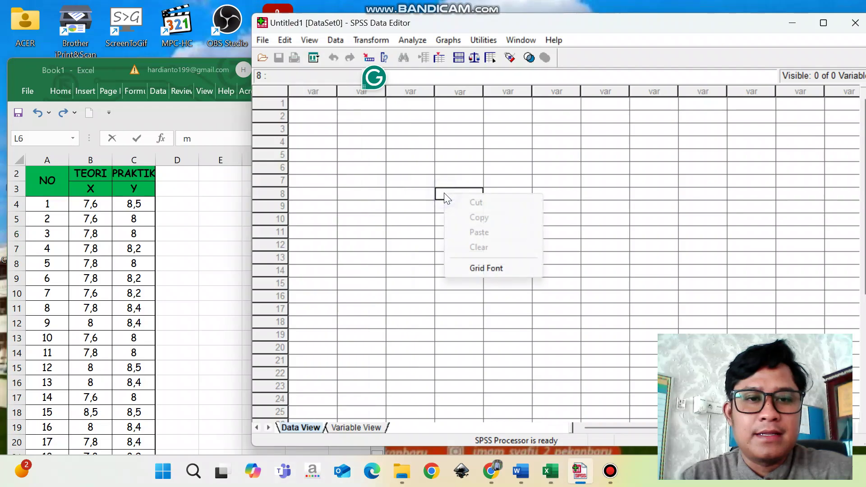
click(345, 427)
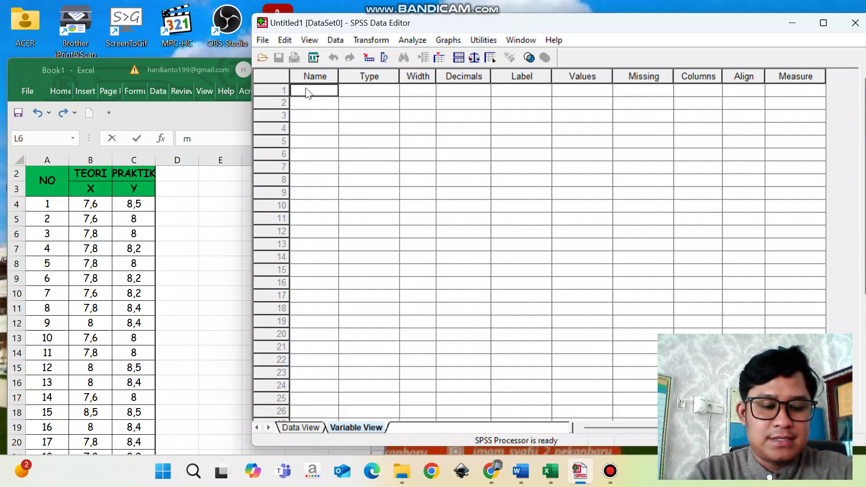
text(X)
click(308, 110)
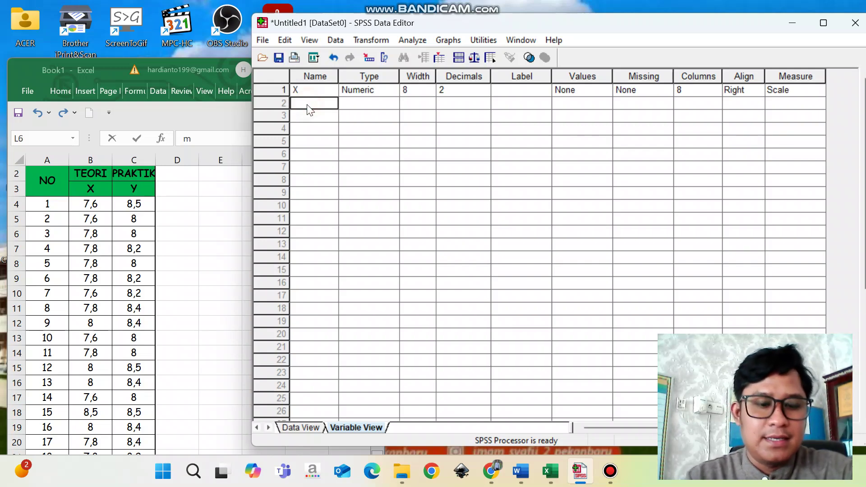
text(Y)
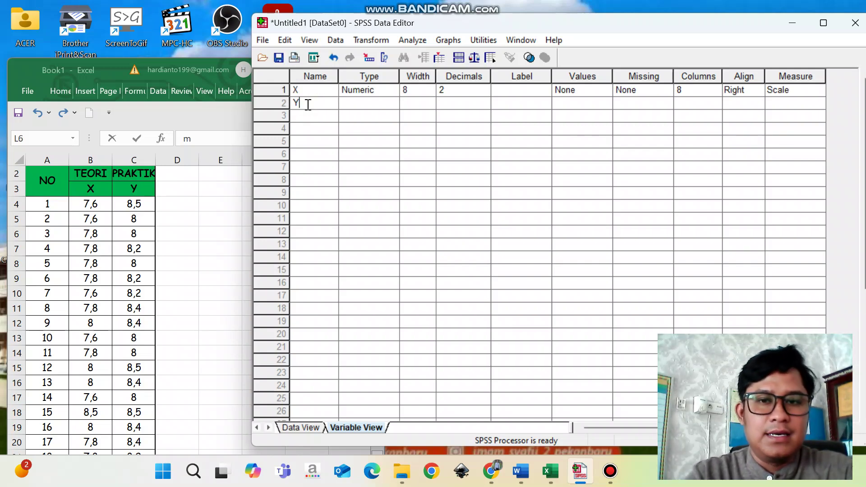
Step: Label variable X as TEORI and variable Y as PRAKTIK
click(512, 93)
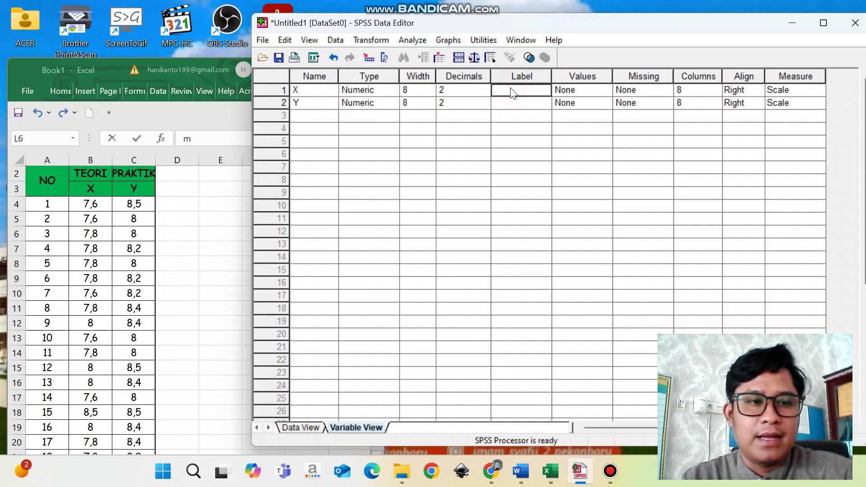
click(512, 91)
key(Caps_Lock)
text(TE)
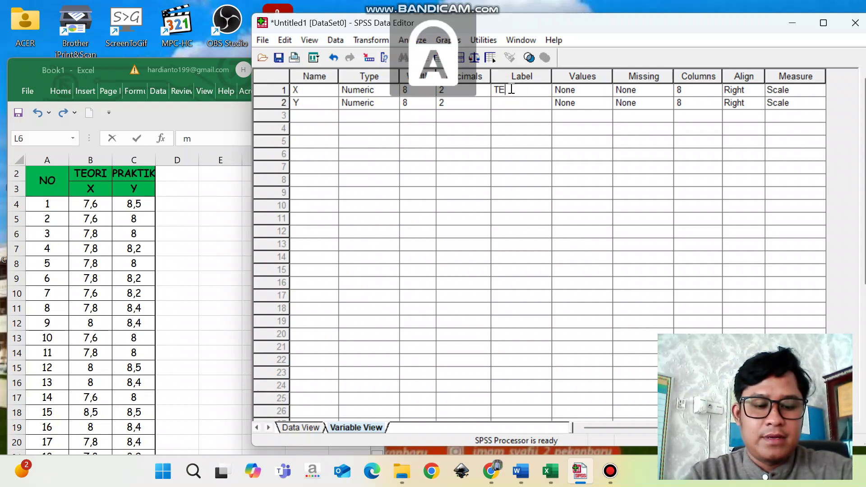
text(ORI)
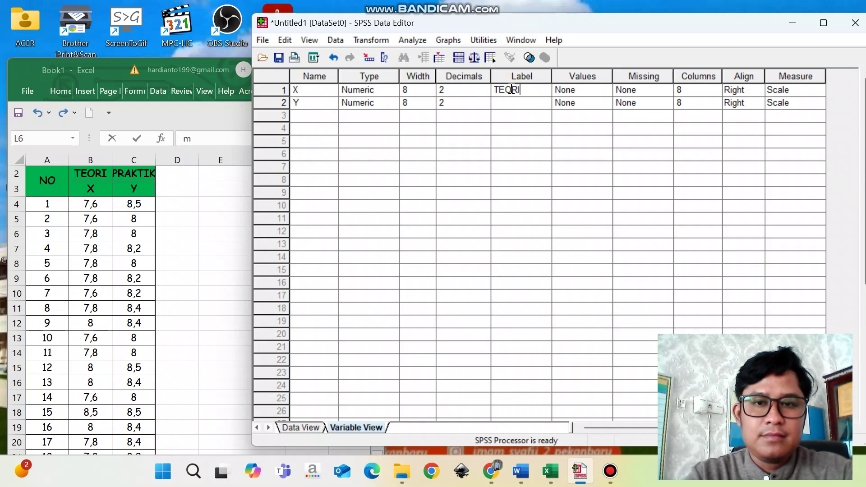
click(522, 109)
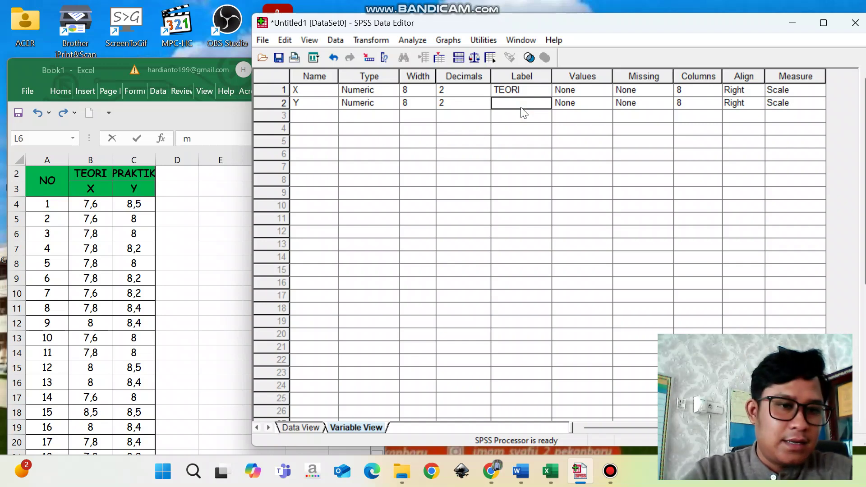
text(PRAKTIK)
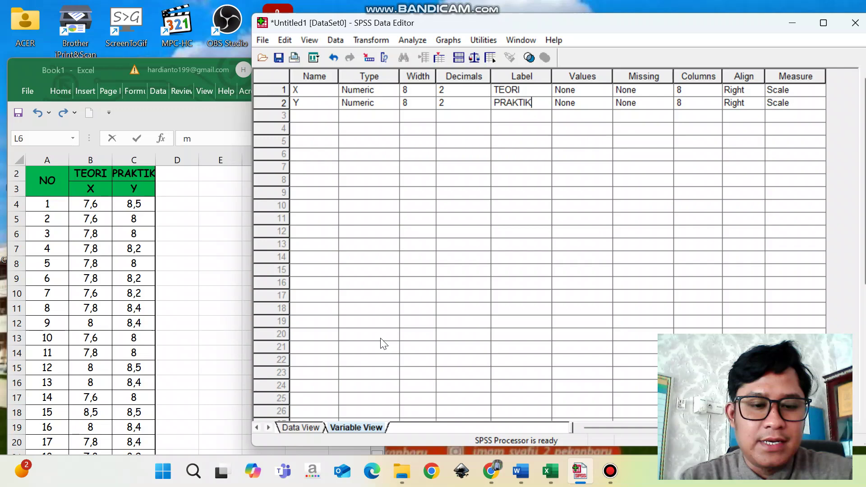
Step: Copy the 20 rows of TEORI and PRAKTIK scores from the Excel sheet into the SPSS X and Y columns, starting at case 1
click(299, 428)
click(122, 290)
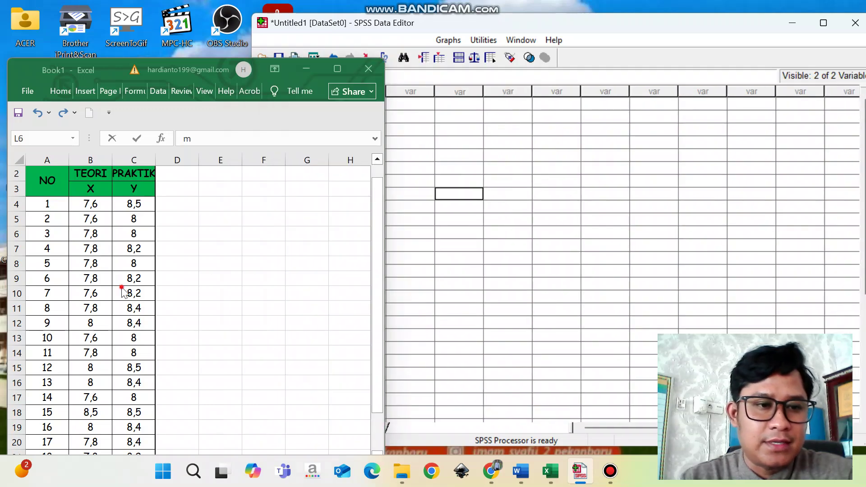
drag(84, 201, 134, 293)
key(shift+Down)
key(ctrl+shift+Down)
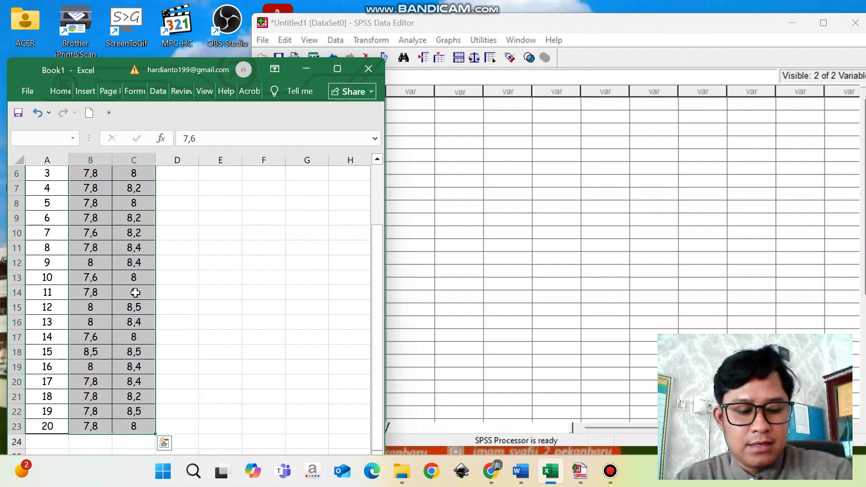
click(426, 203)
click(310, 103)
text(7,60	8,50 7,60	8,00 7,80	8,00 7,80	8,20 7,80	8,00 7,80	8,20 7,60	8,20 7,80	8,40 8,00	8,40 7,60	8,00 7,80	8,00 8,00	8,50 8,00	8,40 7,60	8,00 8,50	8,50 8,00	8,40 7,80	8,40 7,80	8,20 7,80	8,50 7,80	8,00)
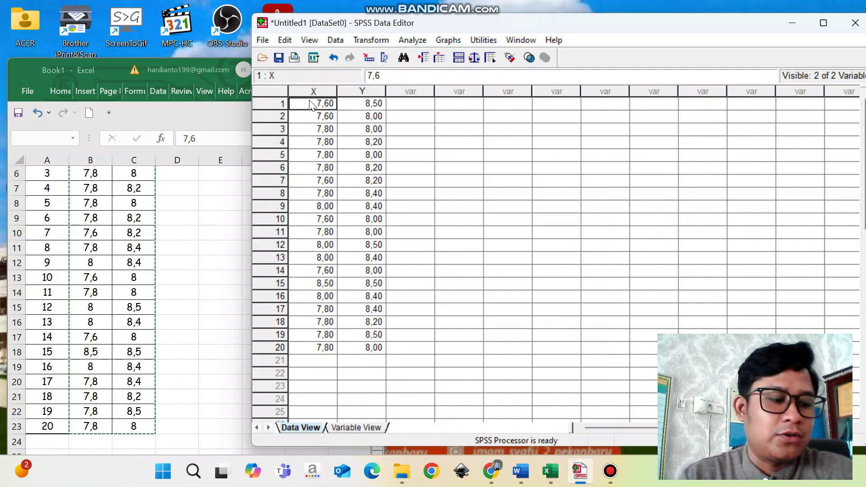
Step: Run a bivariate Pearson correlation with a two-tailed significance test on TEORI and PRAKTIK
click(413, 41)
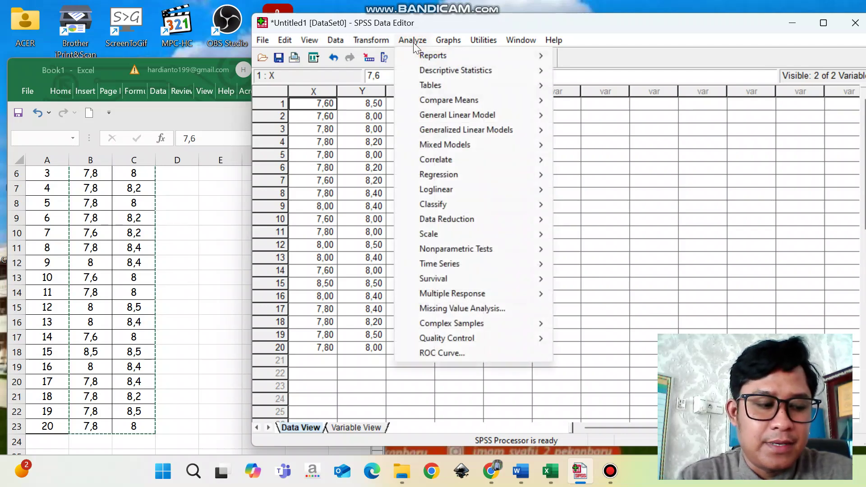
mouse_move(450, 162)
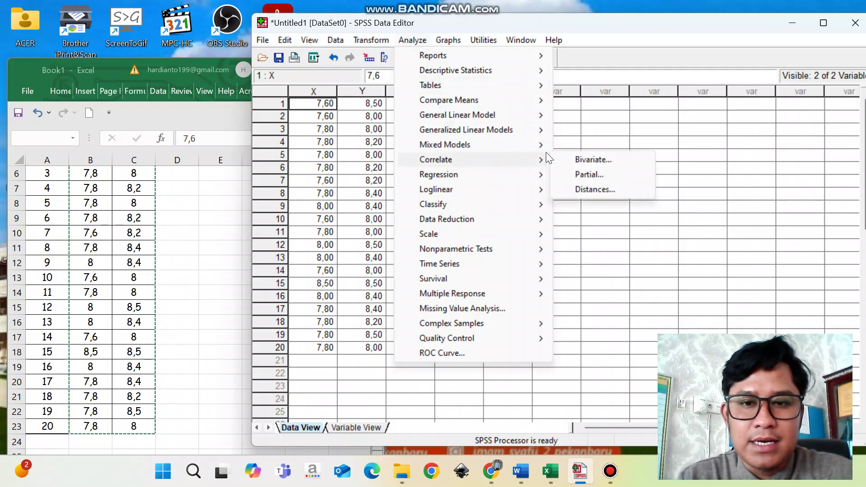
click(578, 163)
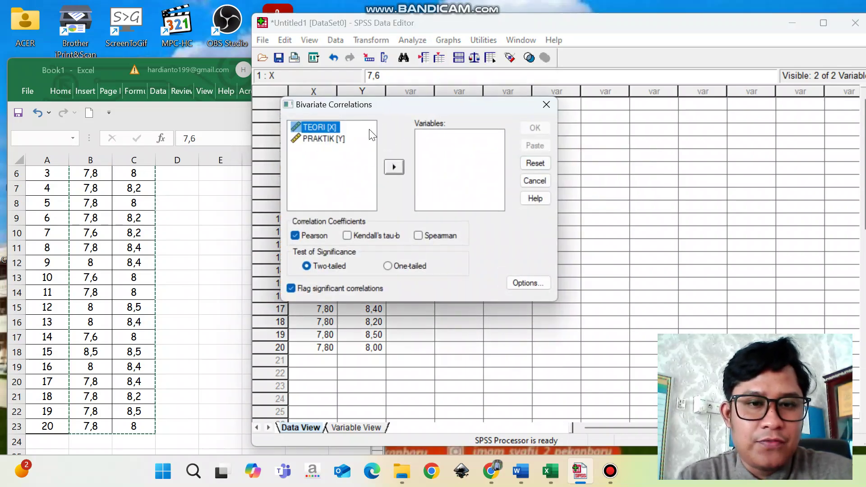
shift+click(318, 139)
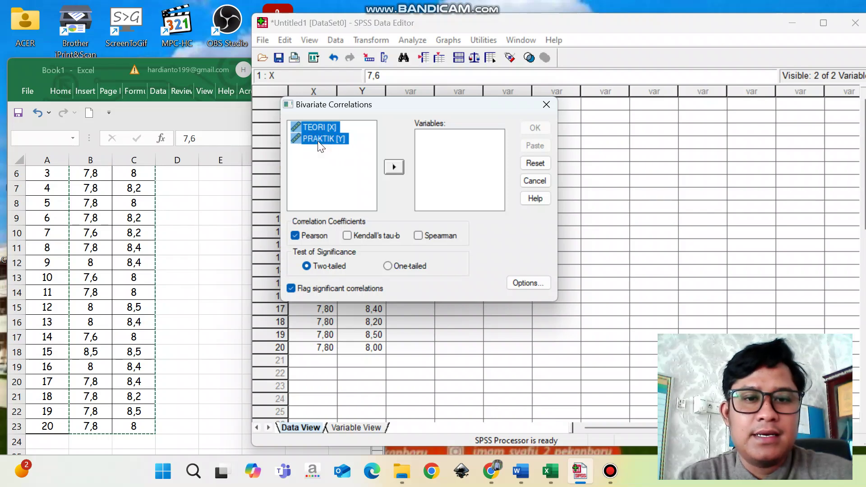
click(394, 168)
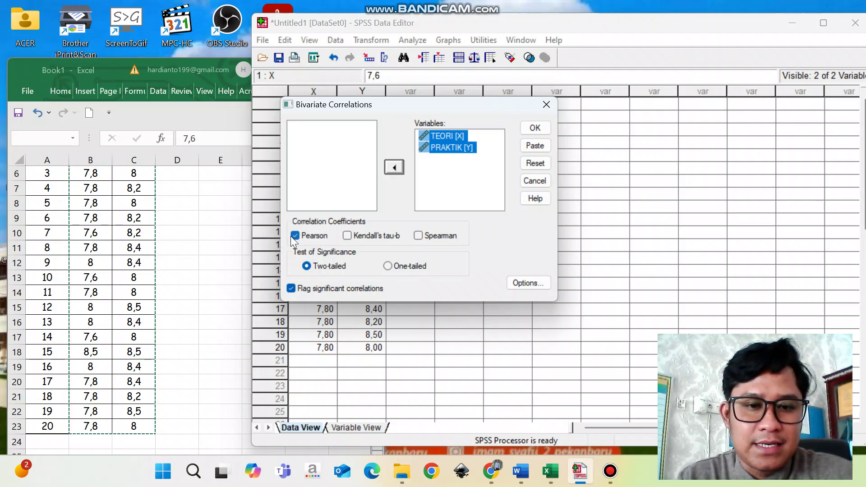
click(541, 128)
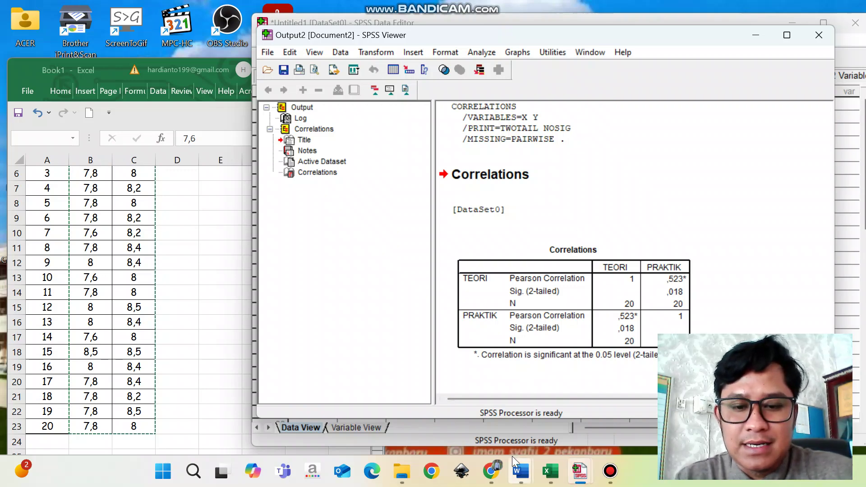
Step: Switch to the Word file Document1 with the correlation test guidelines, keeping the SPSS correlation output in view
mouse_move(520, 474)
click(543, 402)
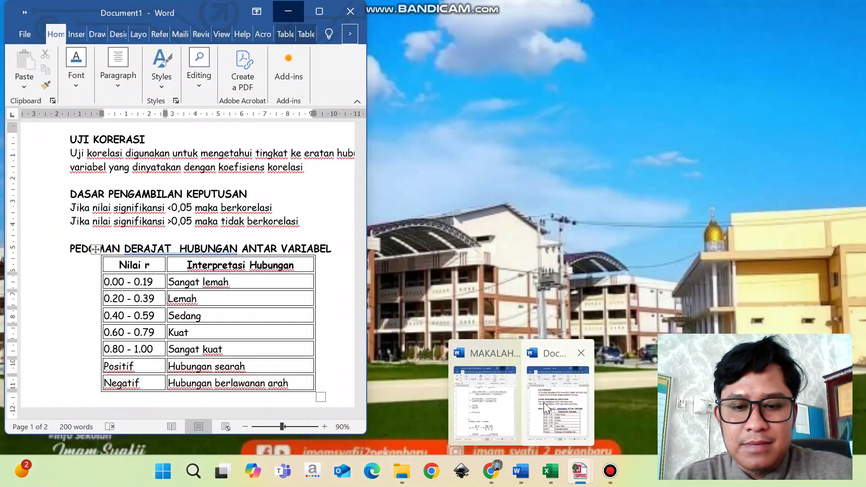
right_click(543, 403)
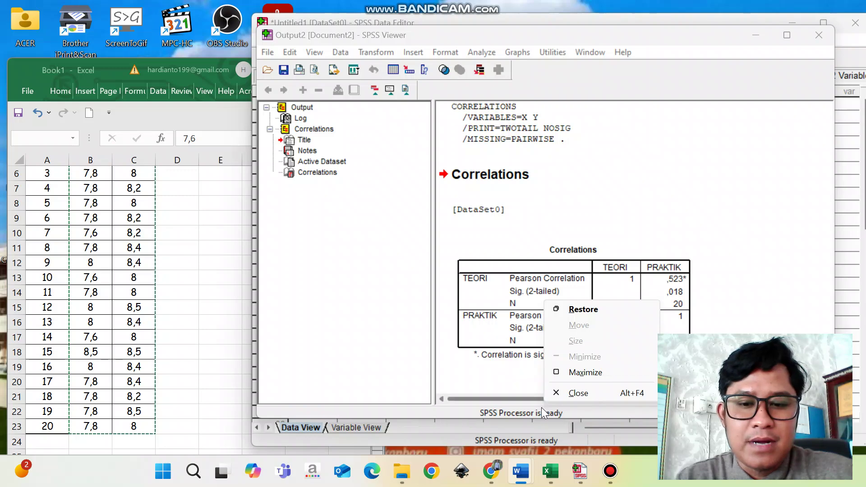
click(531, 470)
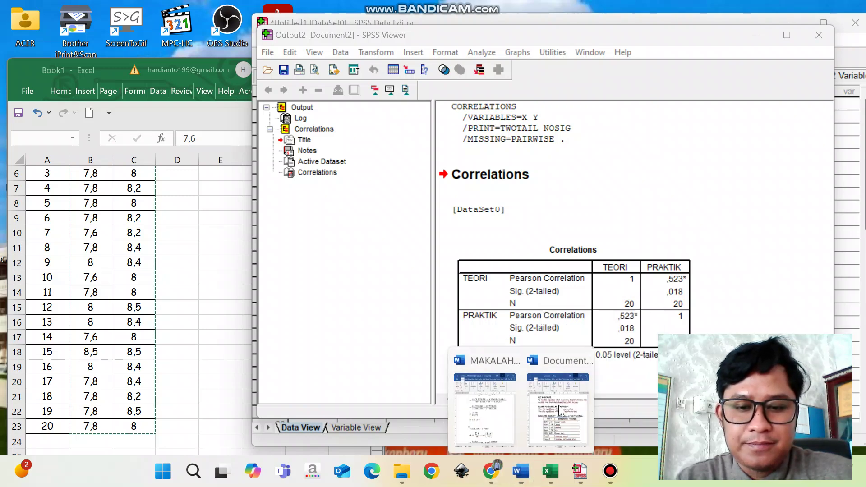
right_click(558, 407)
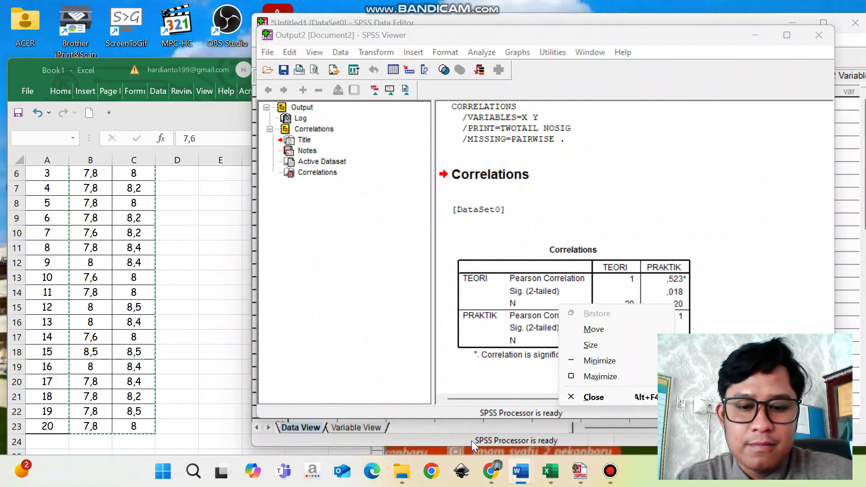
click(519, 481)
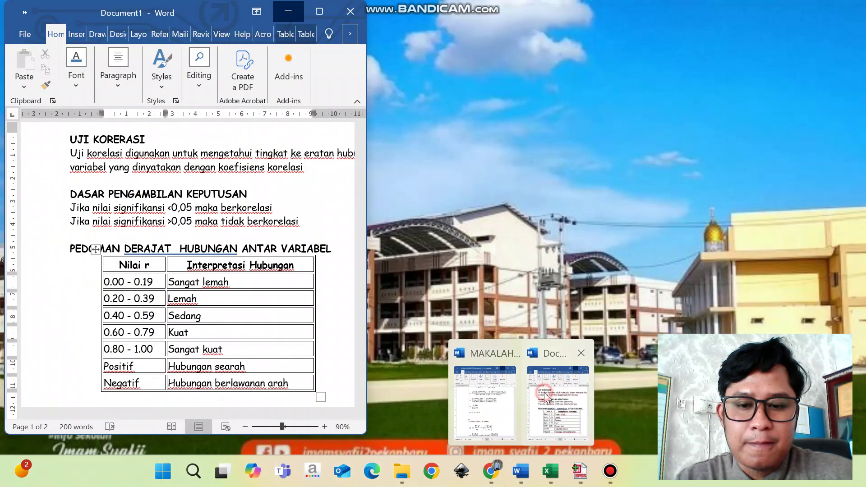
click(544, 393)
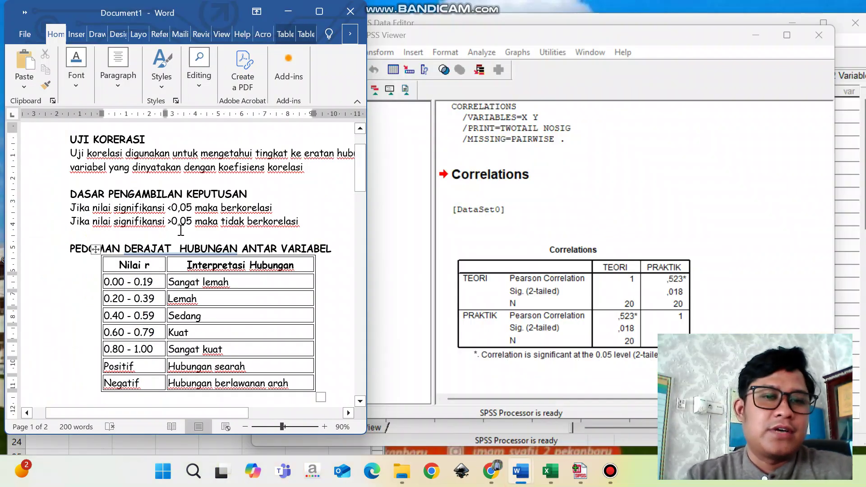
Step: Examine the purpose of the correlation test and the 0,05 significance decision rules in the Word document
scroll(180, 230, right, 3)
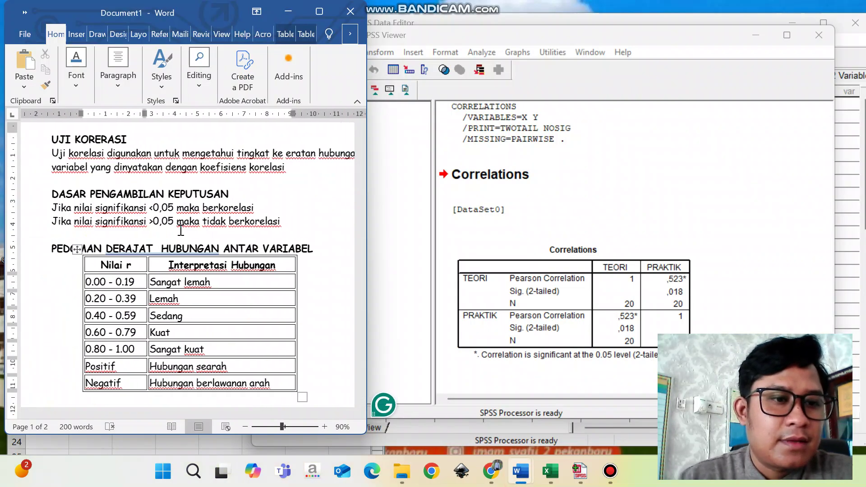
scroll(180, 230, right, 3)
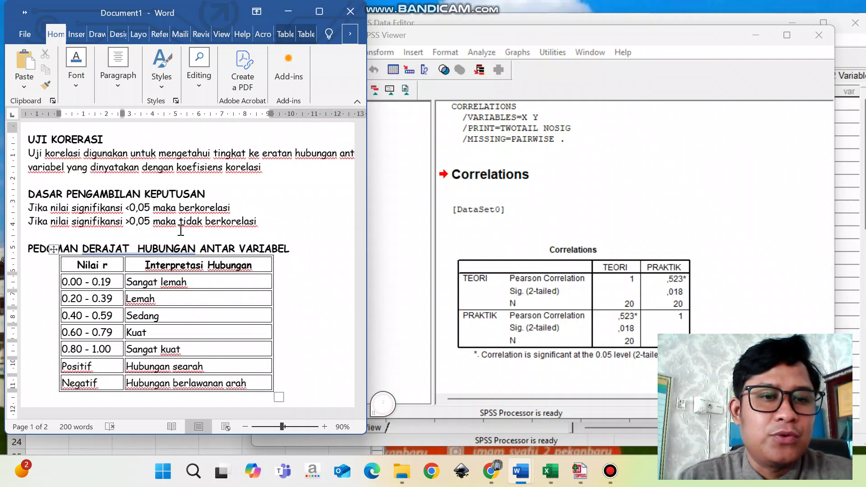
scroll(181, 230, left, 3)
scroll(181, 230, right, 5)
scroll(180, 230, left, 5)
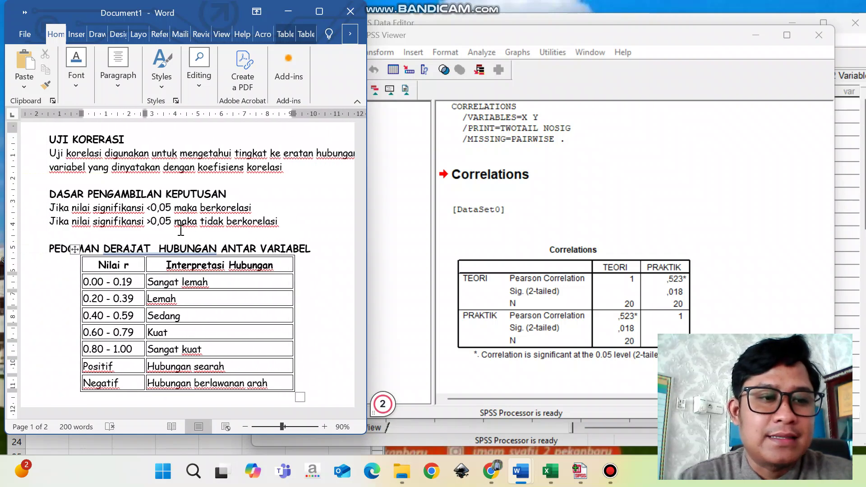
scroll(180, 231, right, 2)
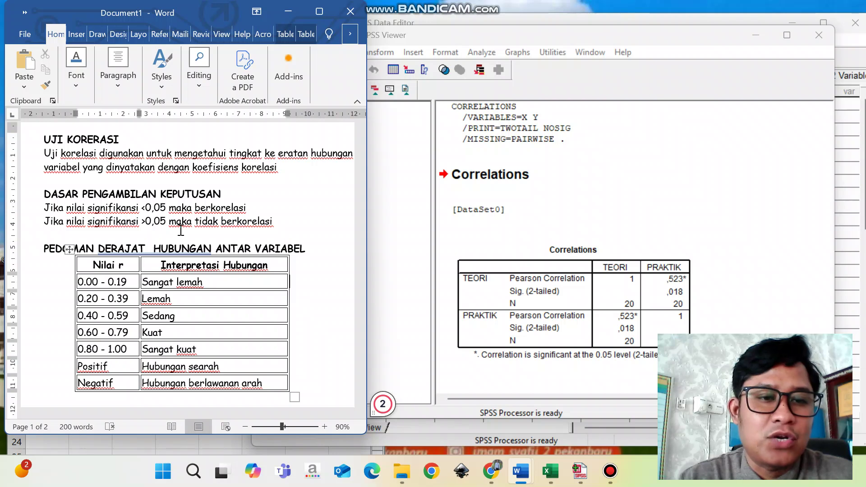
scroll(180, 231, left, 1)
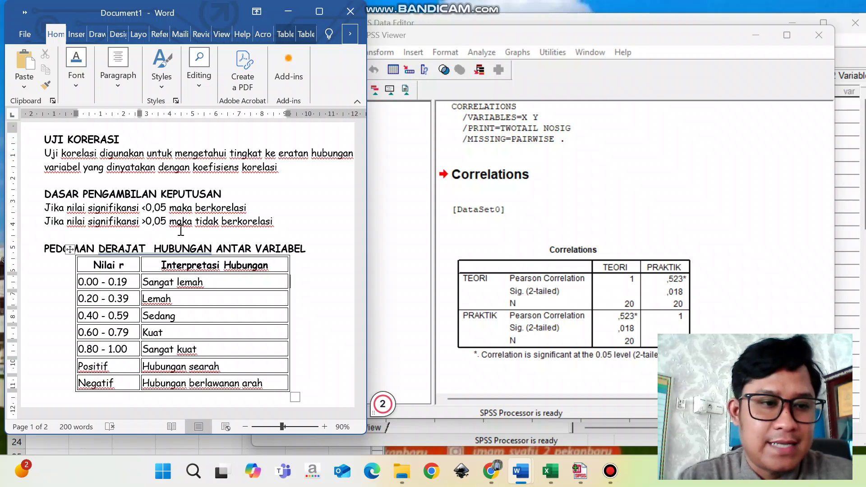
scroll(181, 230, right, 2)
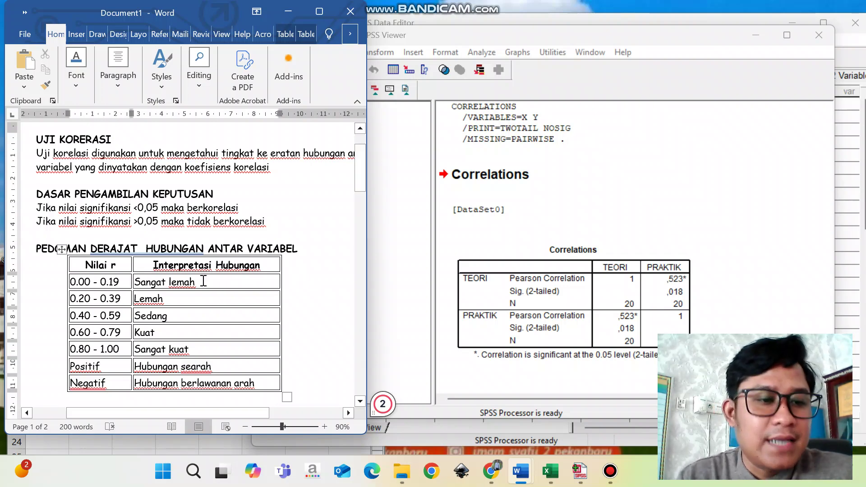
Step: Compare the correlation output with the relationship-strength table and the positive and negative guidelines in the Word document
scroll(203, 281, down, 1)
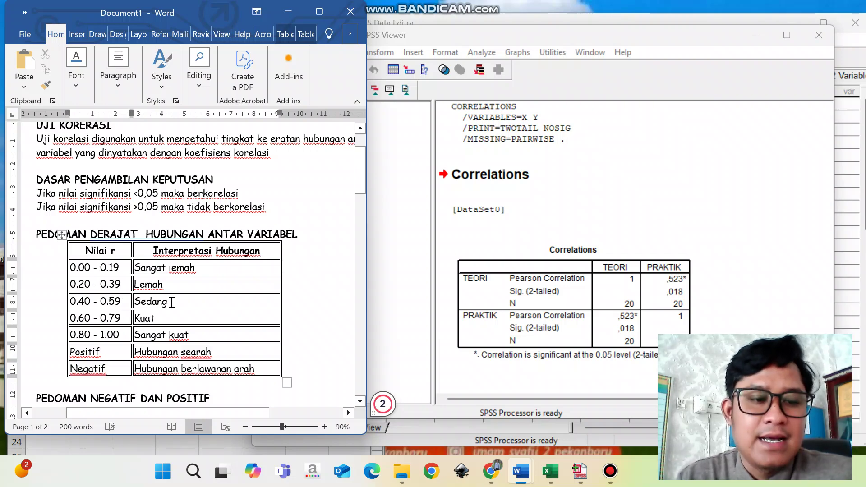
scroll(171, 302, down, 1)
scroll(172, 302, down, 2)
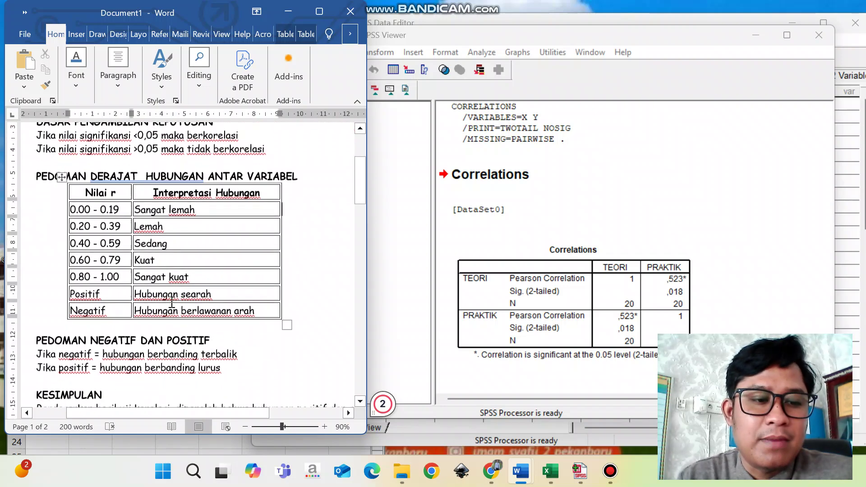
scroll(172, 302, up, 1)
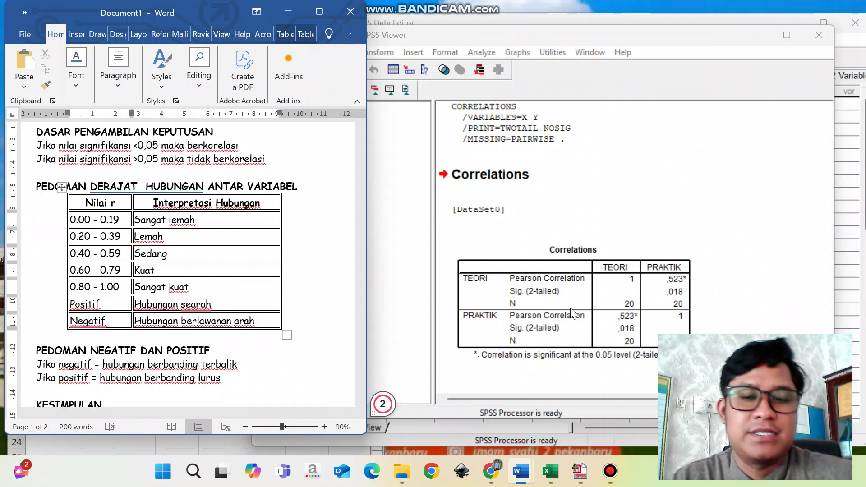
right_click(237, 299)
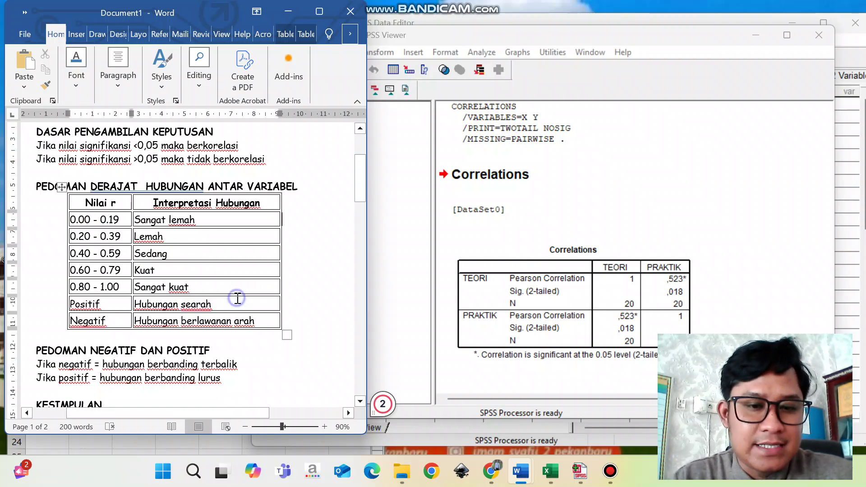
scroll(238, 299, down, 1)
click(188, 293)
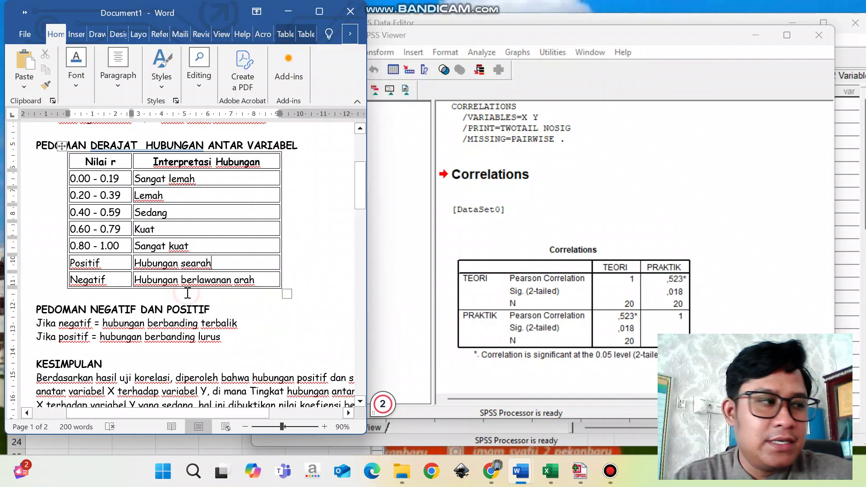
Step: Examine the KESIMPULAN section on the correlation between variables X and Y in the Word document
scroll(188, 293, down, 3)
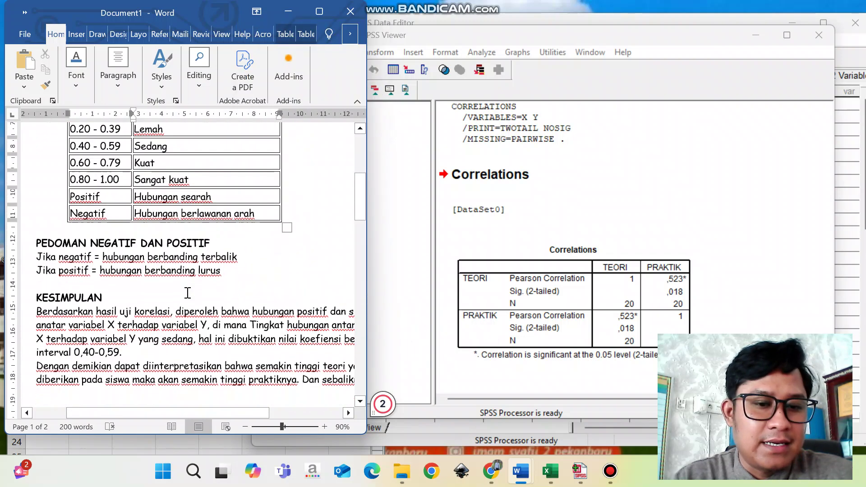
scroll(188, 293, right, 1)
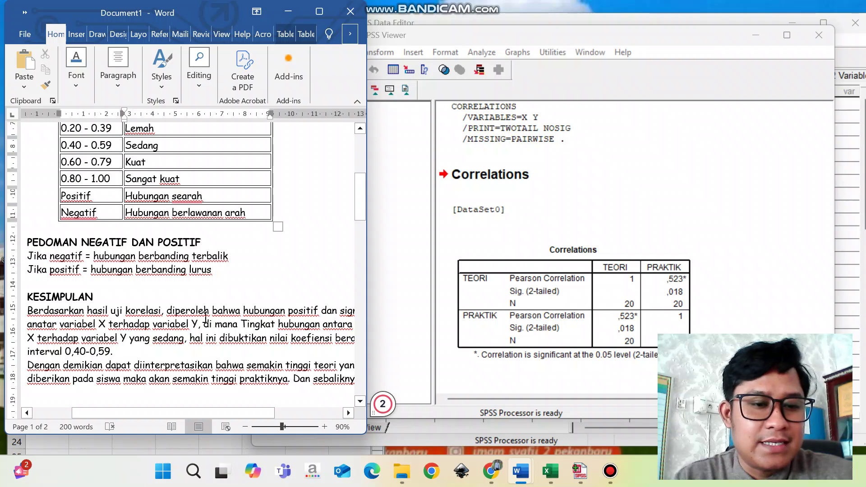
scroll(205, 317, right, 5)
scroll(205, 317, left, 5)
scroll(206, 317, right, 2)
scroll(206, 317, right, 1)
scroll(205, 317, right, 3)
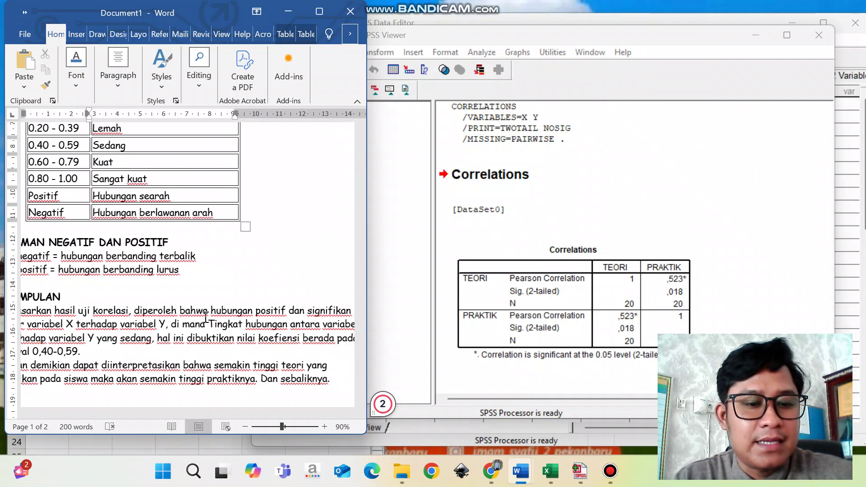
scroll(206, 317, left, 5)
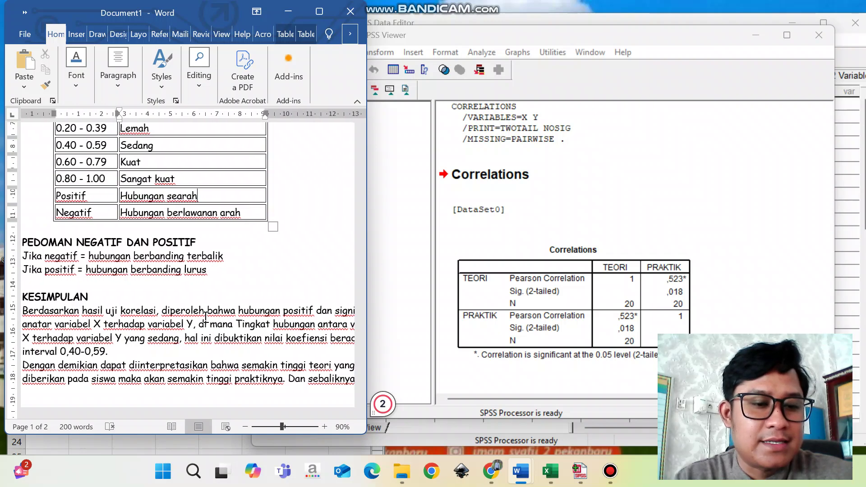
scroll(205, 317, right, 2)
scroll(205, 317, right, 3)
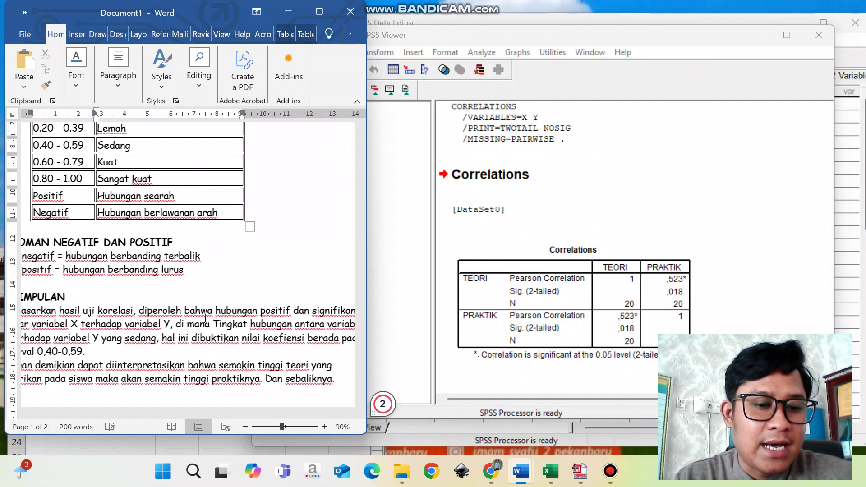
scroll(205, 317, right, 1)
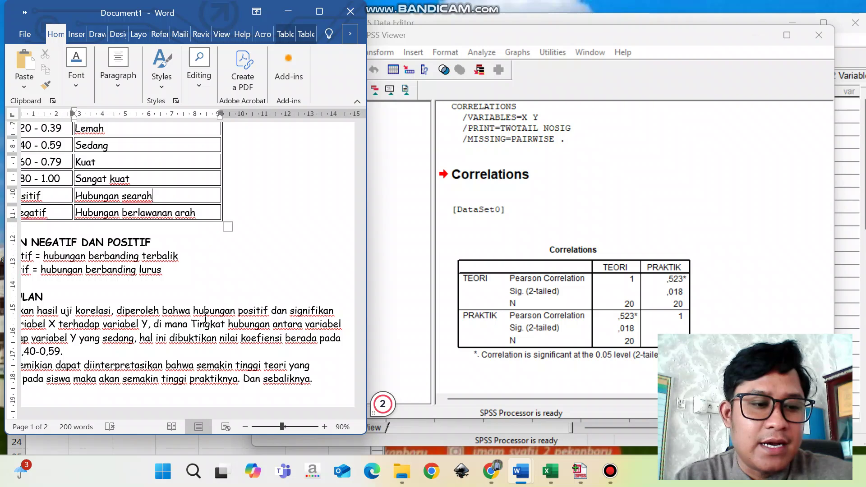
scroll(205, 317, left, 5)
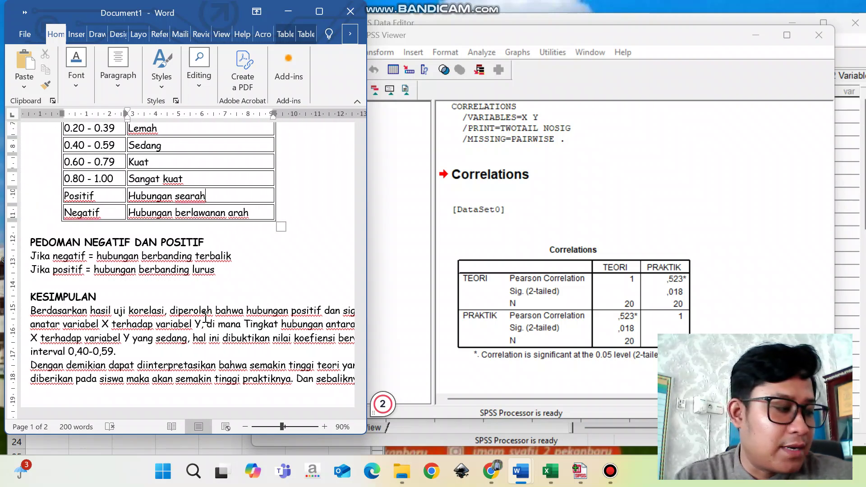
scroll(206, 317, right, 3)
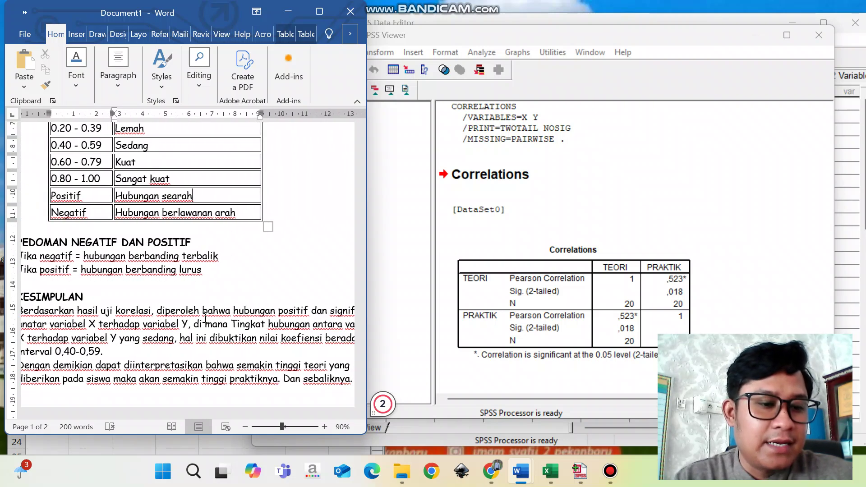
scroll(206, 317, right, 1)
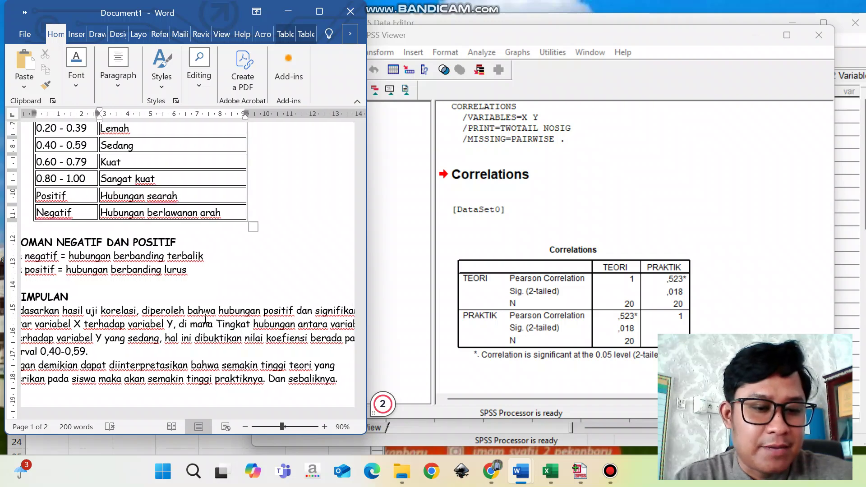
scroll(206, 317, left, 3)
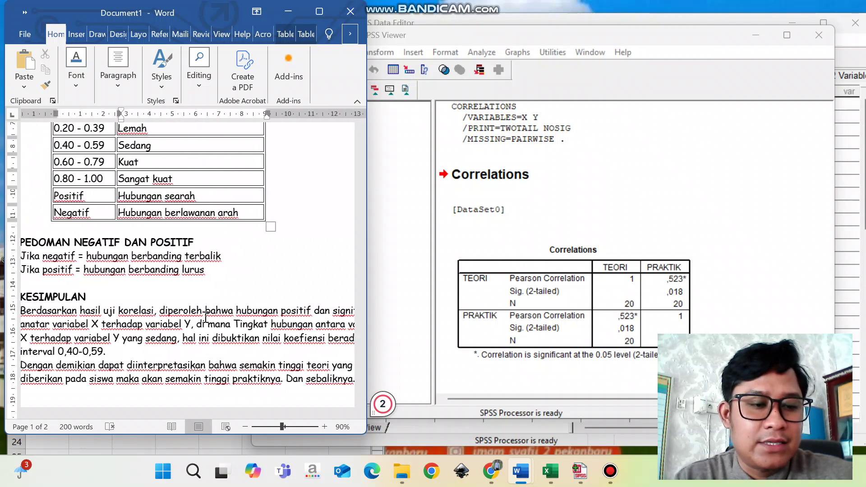
scroll(206, 317, left, 1)
scroll(206, 317, right, 4)
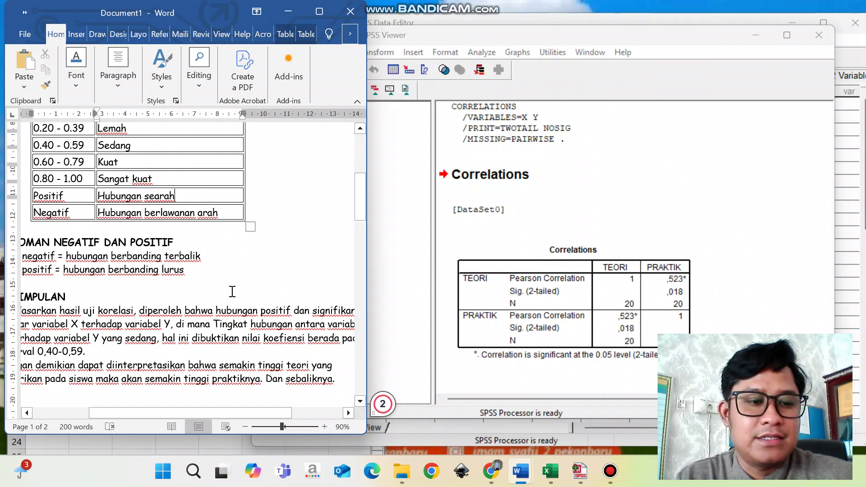
Step: Examine the purpose, formula and decision rules for simple linear regression in the UJI REGRESI LINEAR SEDERHANA section
scroll(232, 292, down, 4)
scroll(233, 291, left, 2)
scroll(232, 291, right, 2)
scroll(232, 291, down, 1)
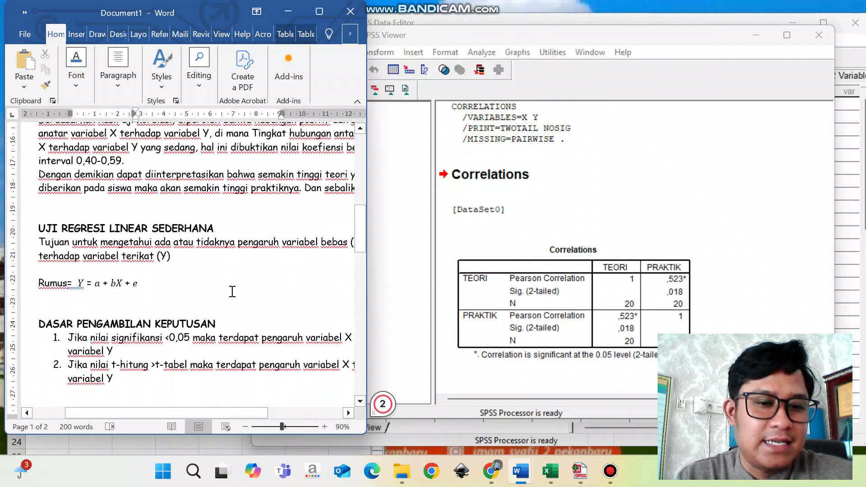
scroll(232, 291, right, 1)
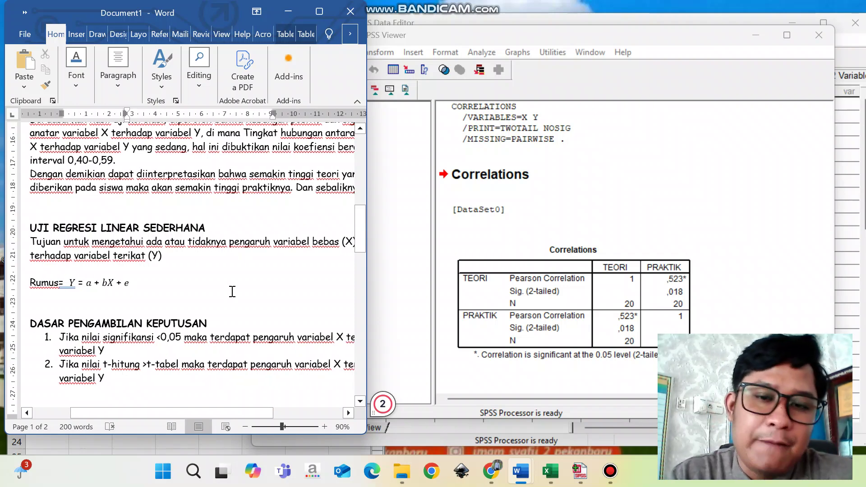
right_click(442, 223)
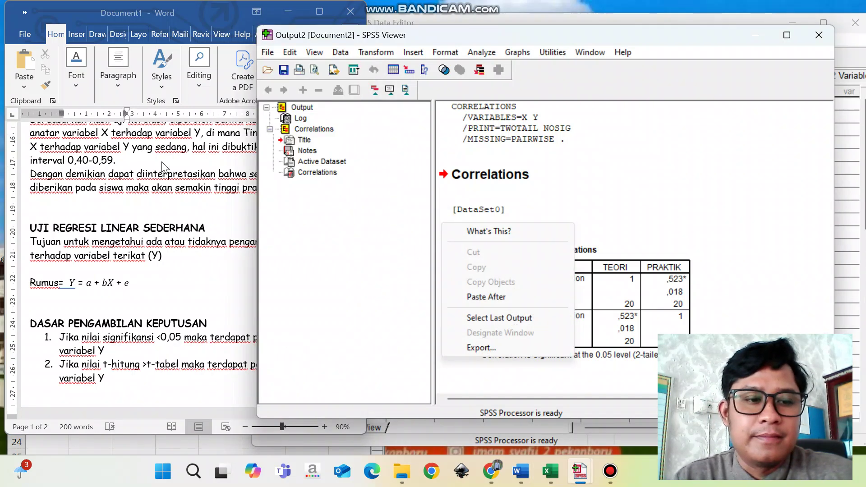
click(83, 189)
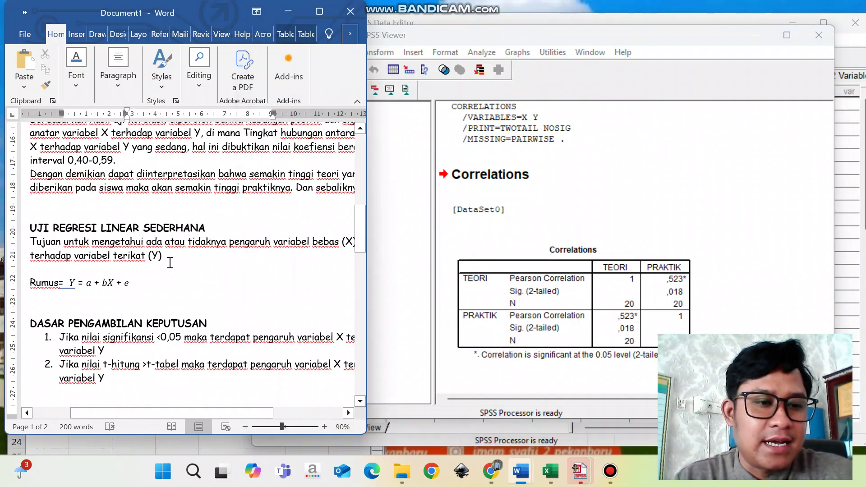
scroll(170, 263, right, 2)
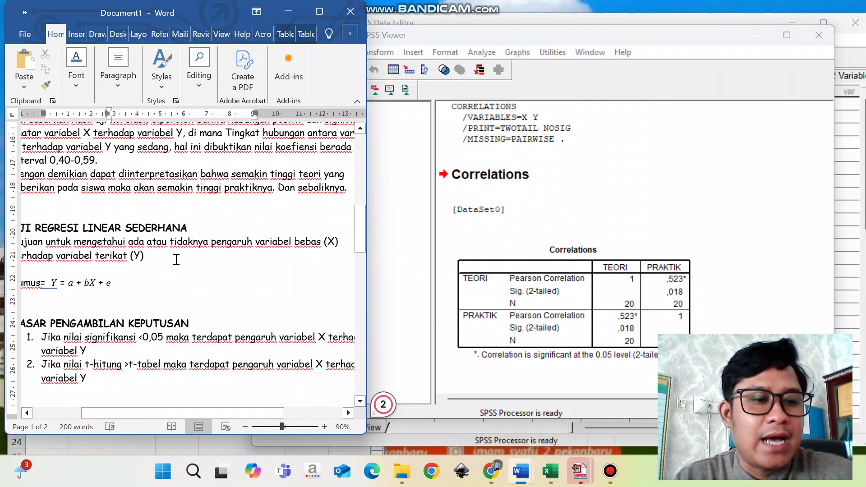
scroll(236, 261, right, 1)
scroll(236, 261, left, 1)
scroll(236, 261, left, 2)
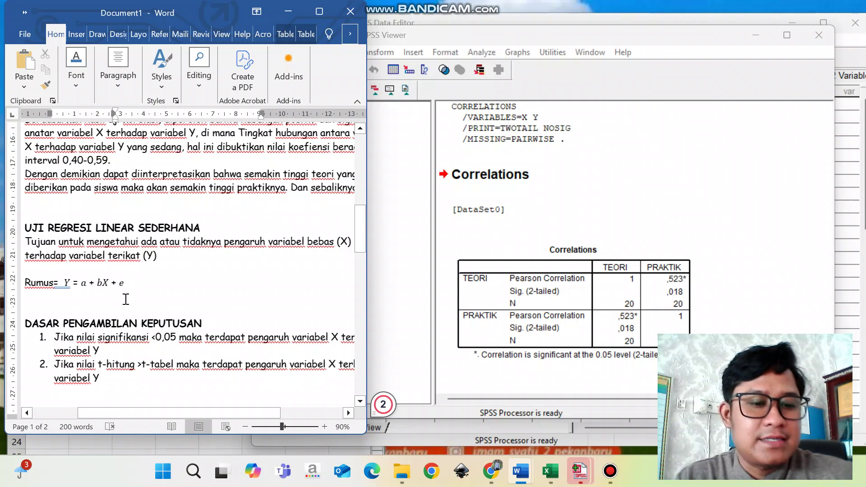
scroll(126, 299, right, 3)
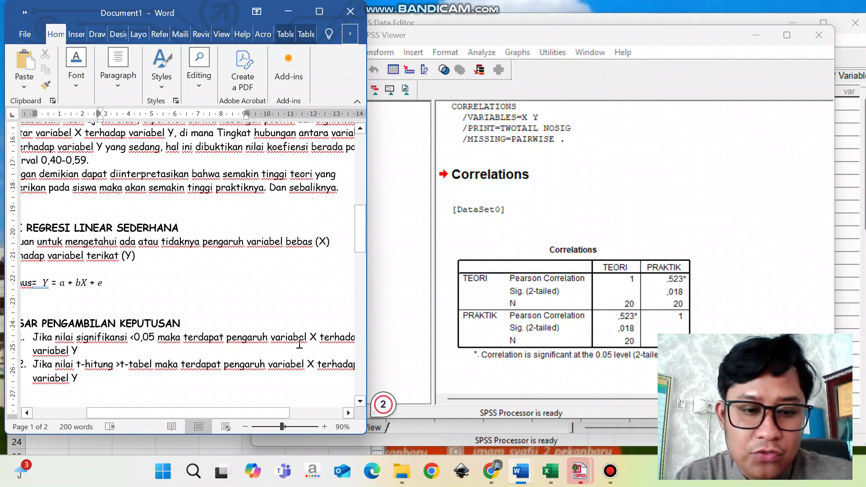
scroll(304, 344, right, 3)
scroll(303, 344, left, 3)
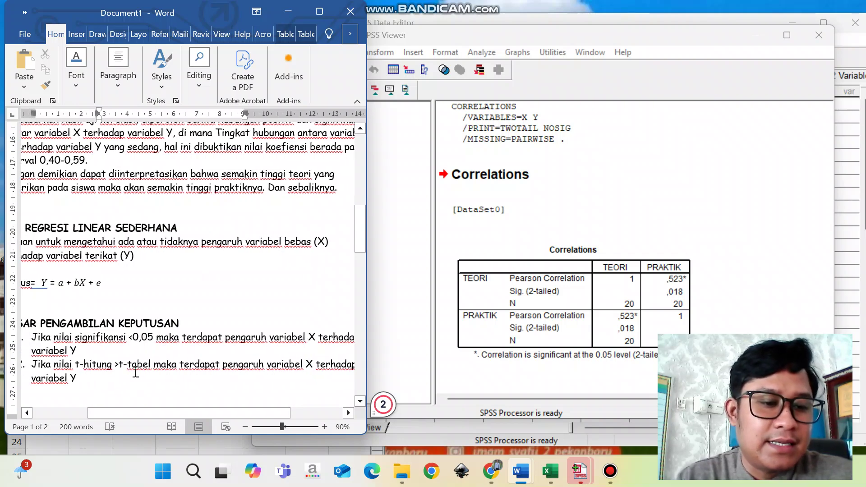
scroll(171, 370, right, 3)
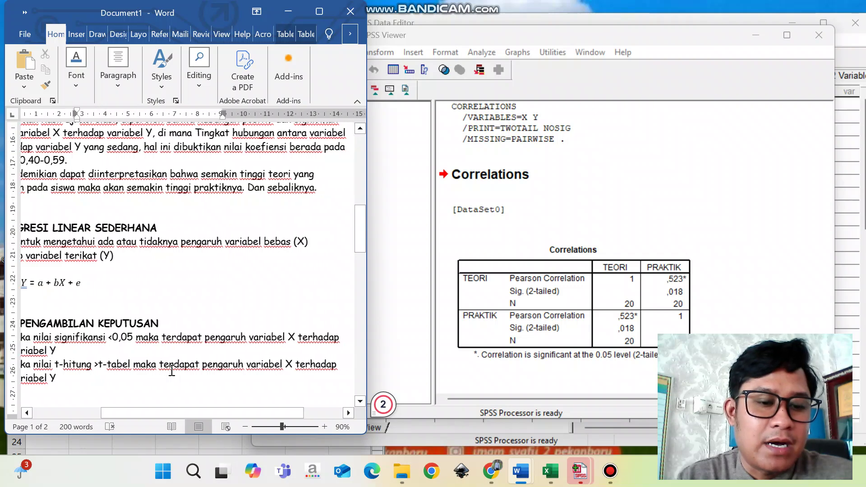
scroll(172, 371, left, 2)
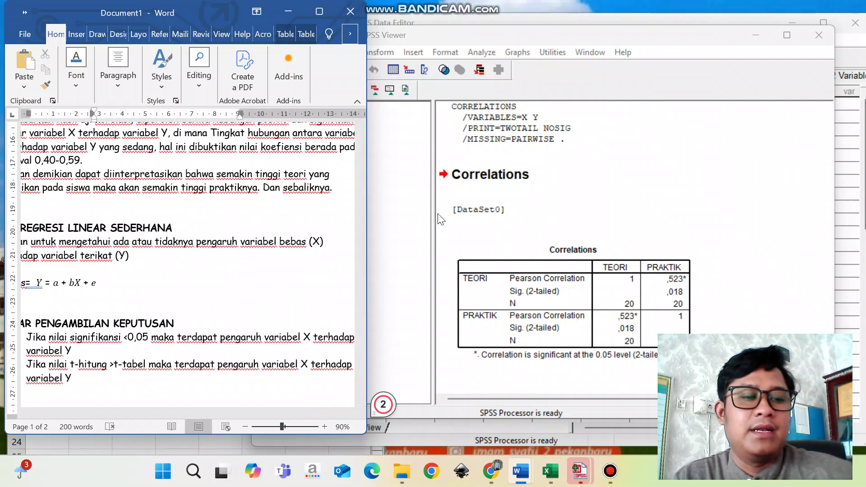
Step: Close the SPSS correlation output without saving it and return to the data editor
click(453, 215)
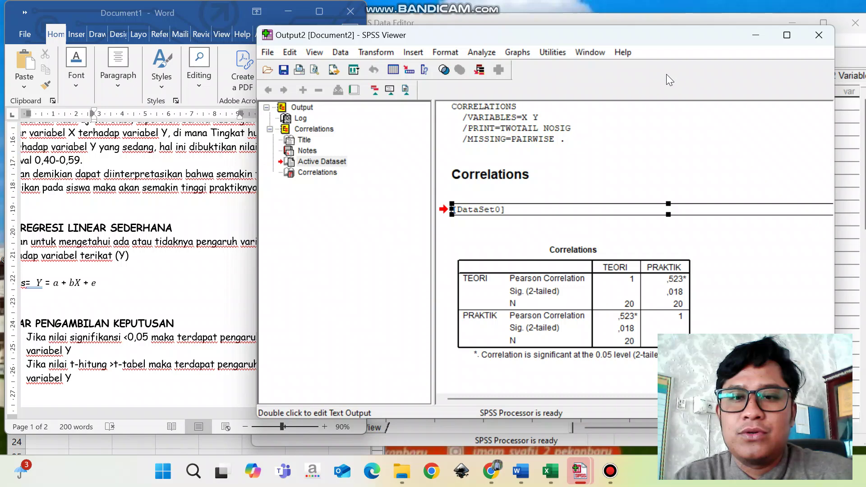
click(817, 38)
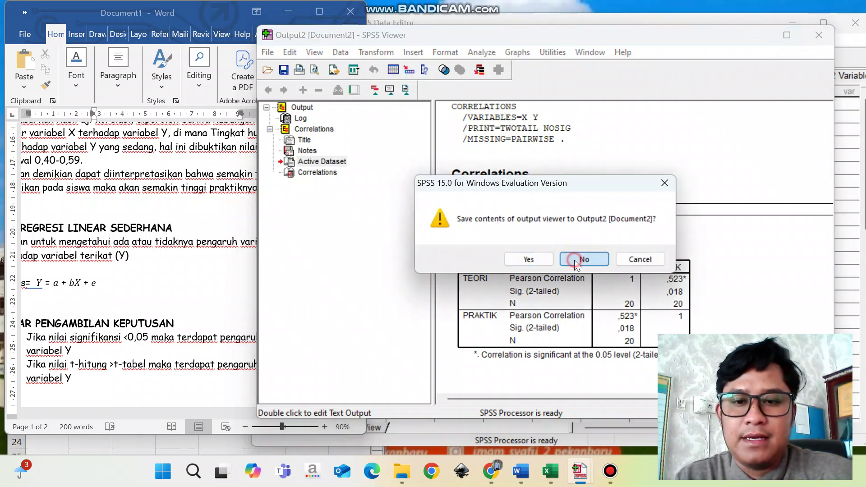
click(580, 259)
click(526, 232)
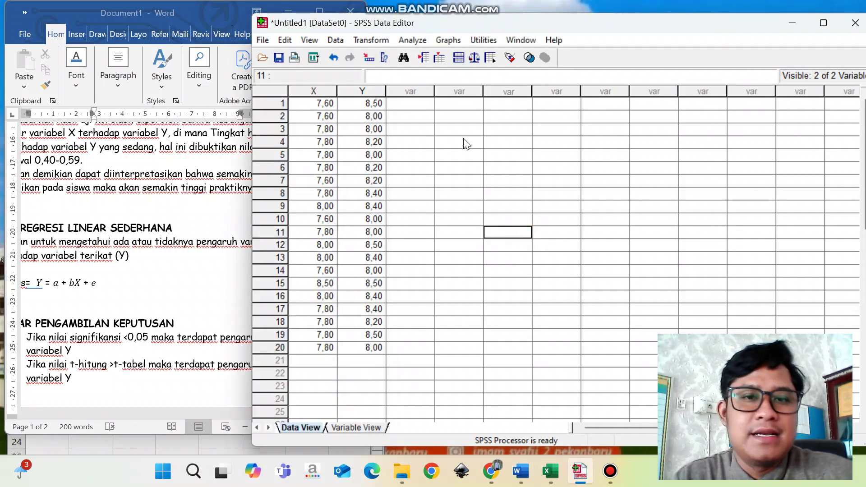
Step: Run a linear regression with PRAKTIK as the dependent and TEORI as the independent variable, using the Enter method
click(410, 40)
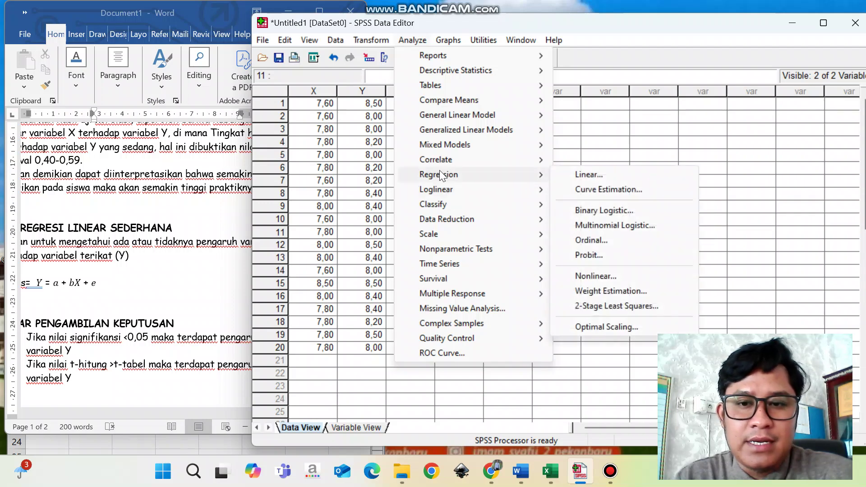
mouse_move(547, 161)
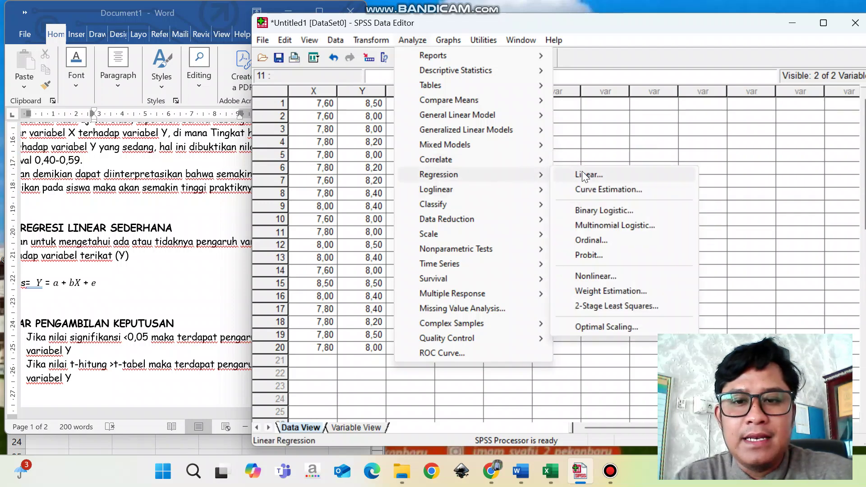
click(608, 174)
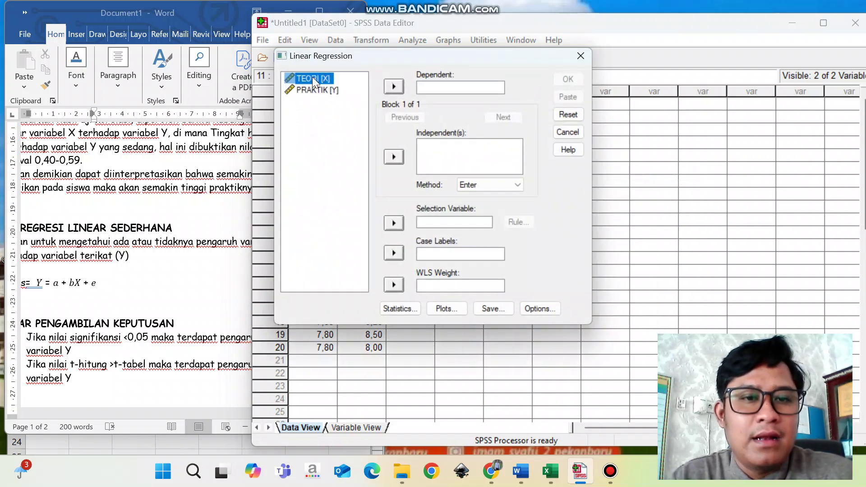
click(393, 156)
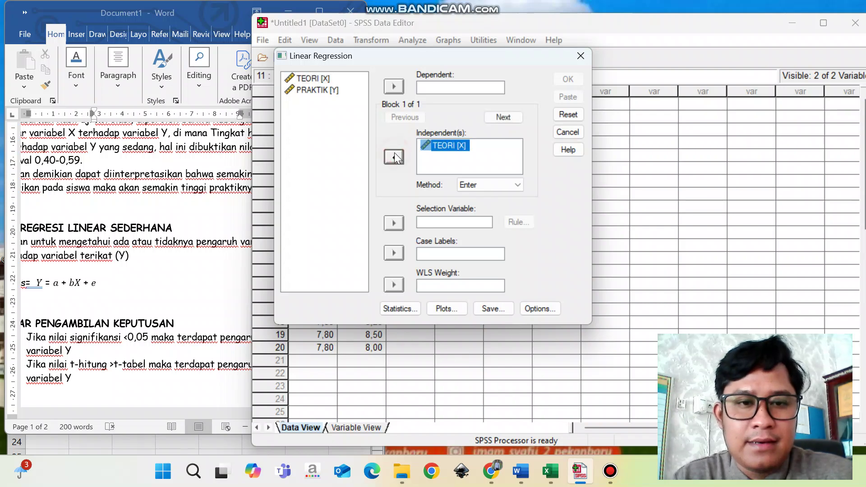
click(324, 92)
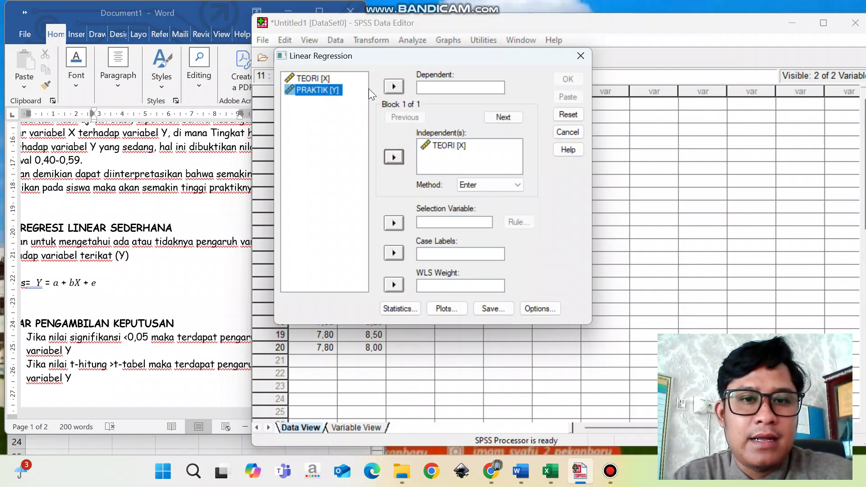
click(393, 86)
click(322, 81)
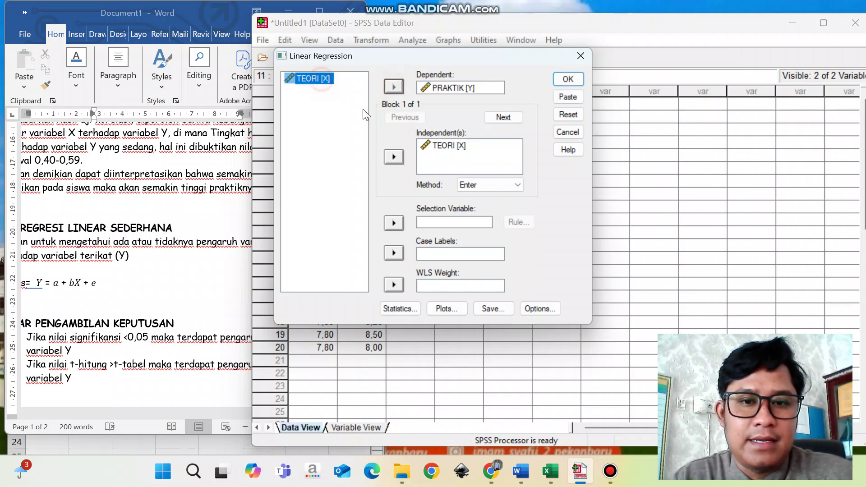
click(393, 157)
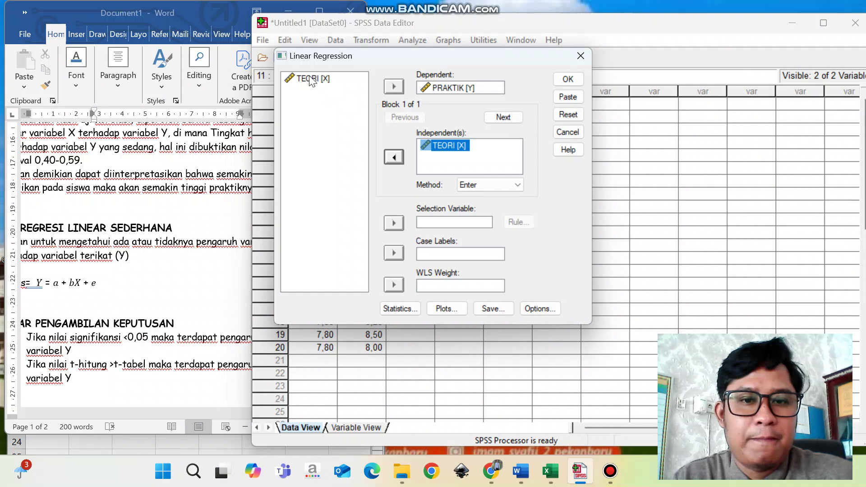
click(568, 80)
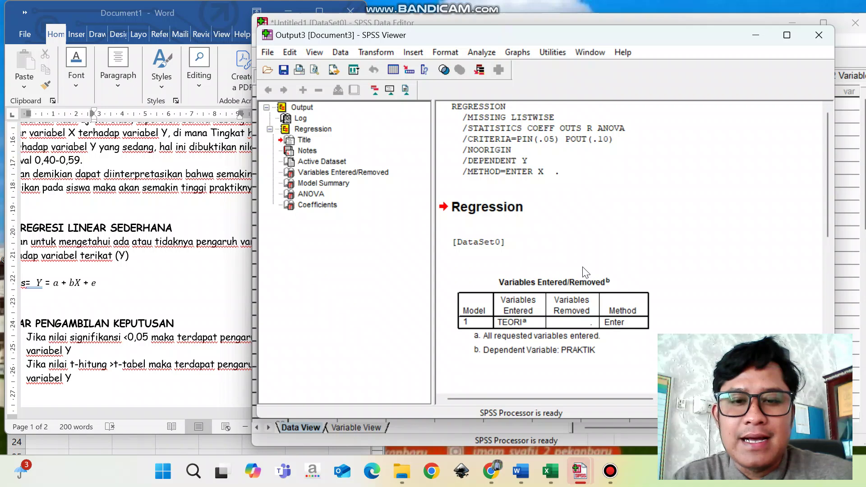
Step: Compare the regression output's Coefficients table with the manual a and b calculations, equation and prediction in the Word file MAKALAH STATISTIK KELOMPOK 11
scroll(585, 272, down, 5)
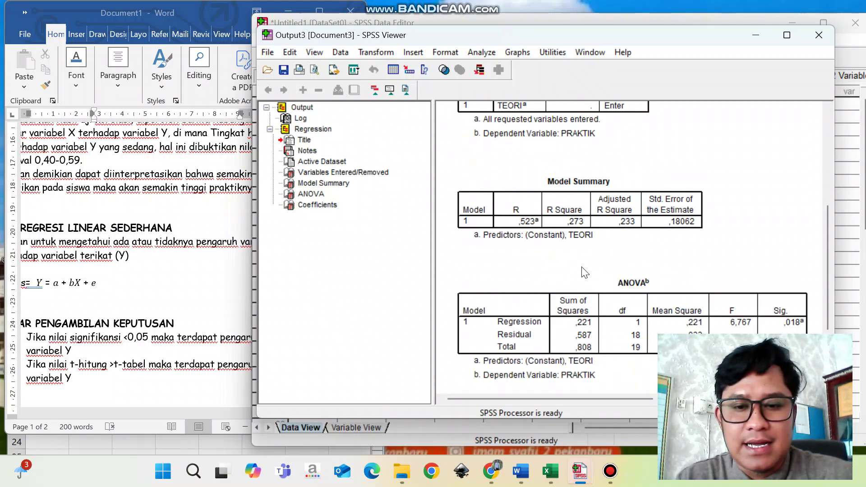
scroll(585, 272, down, 1)
scroll(585, 272, down, 3)
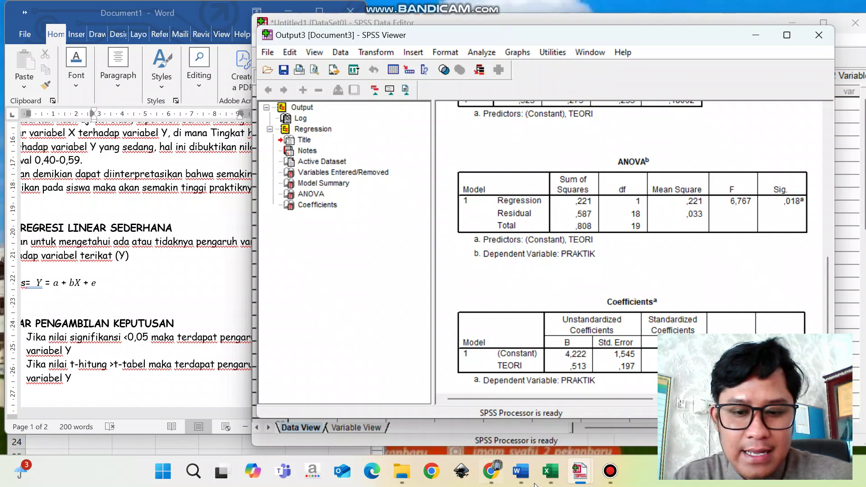
mouse_move(523, 481)
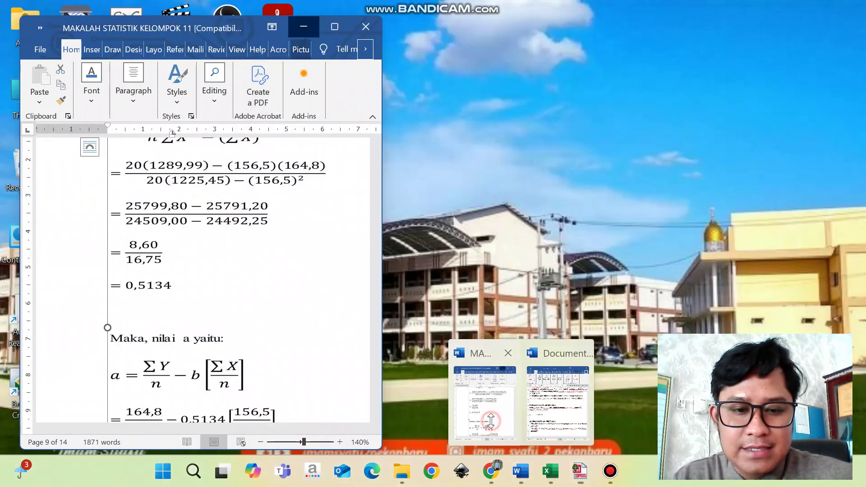
click(484, 433)
scroll(266, 292, up, 1)
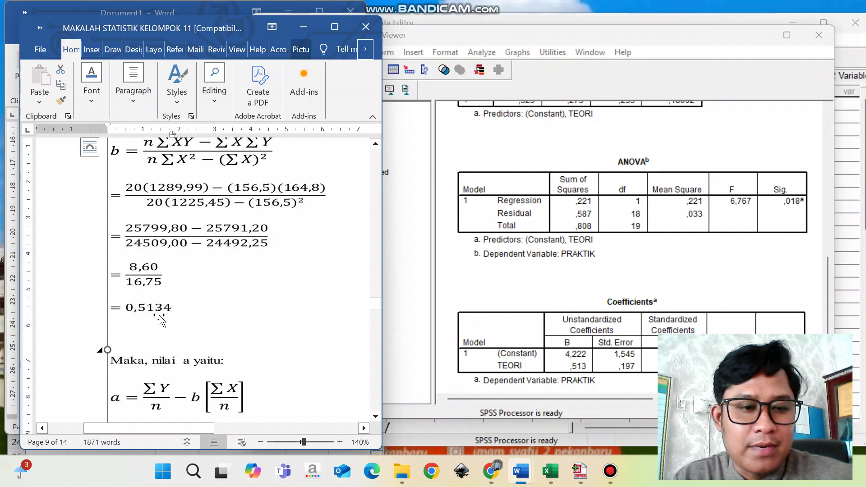
scroll(208, 320, down, 4)
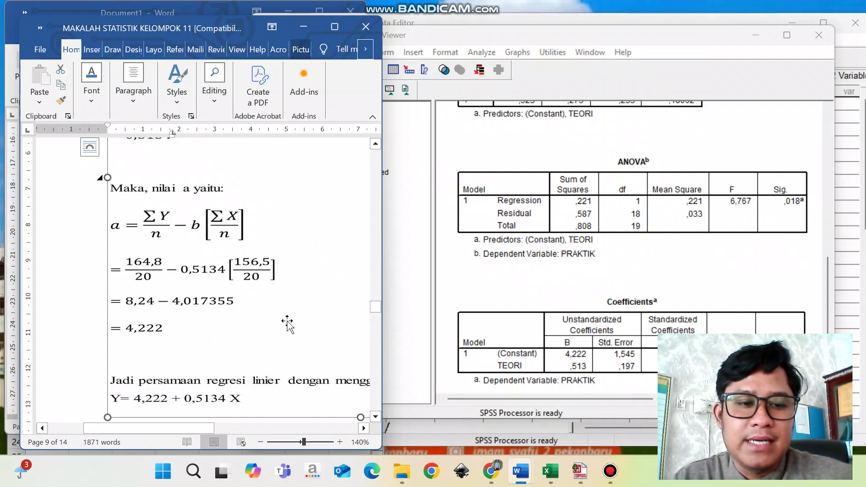
scroll(261, 320, down, 1)
scroll(261, 320, down, 3)
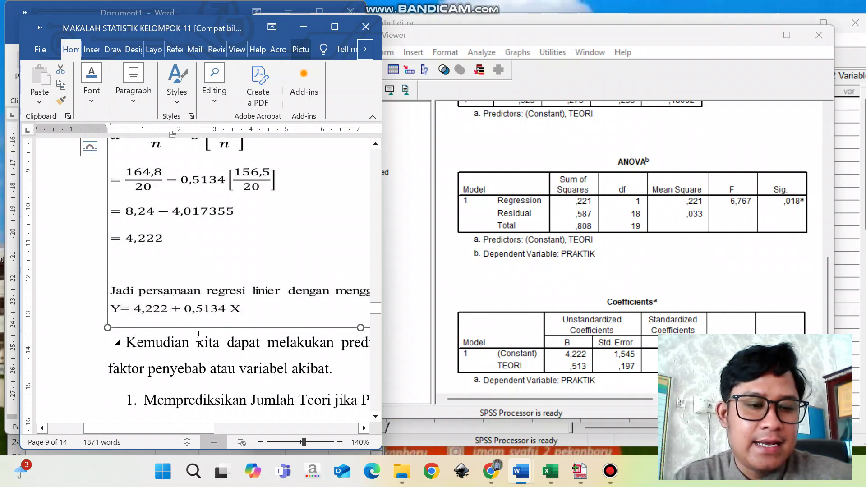
scroll(199, 336, down, 3)
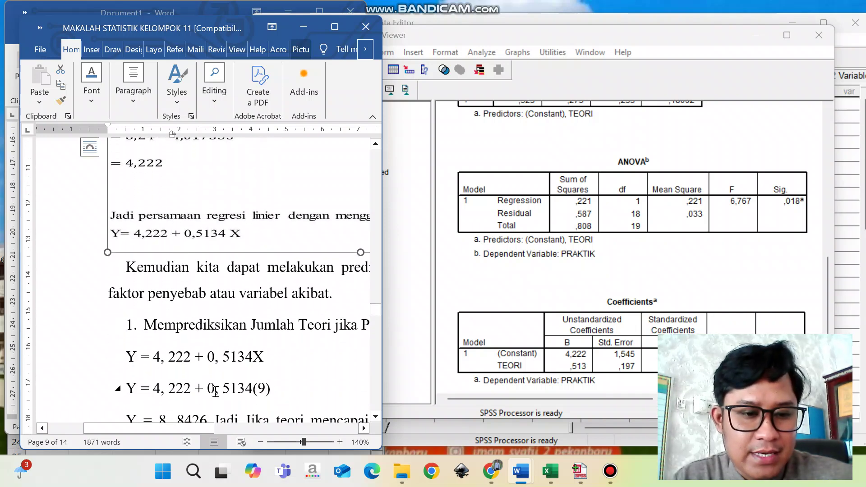
scroll(215, 390, down, 2)
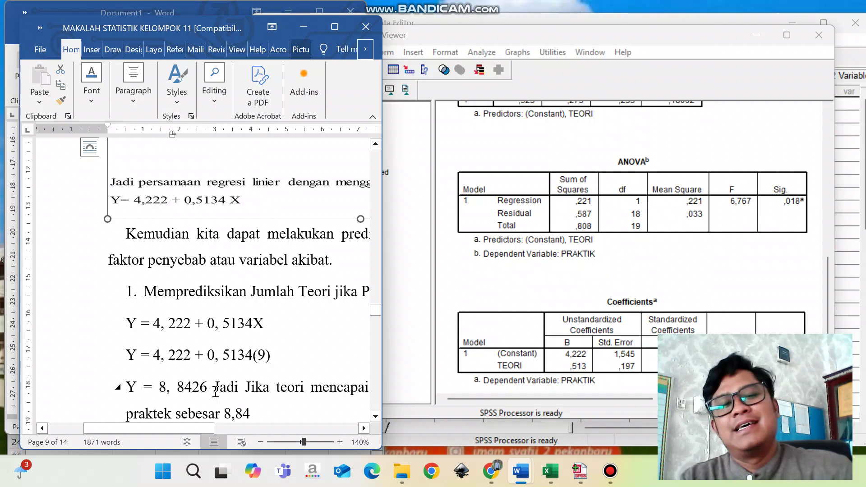